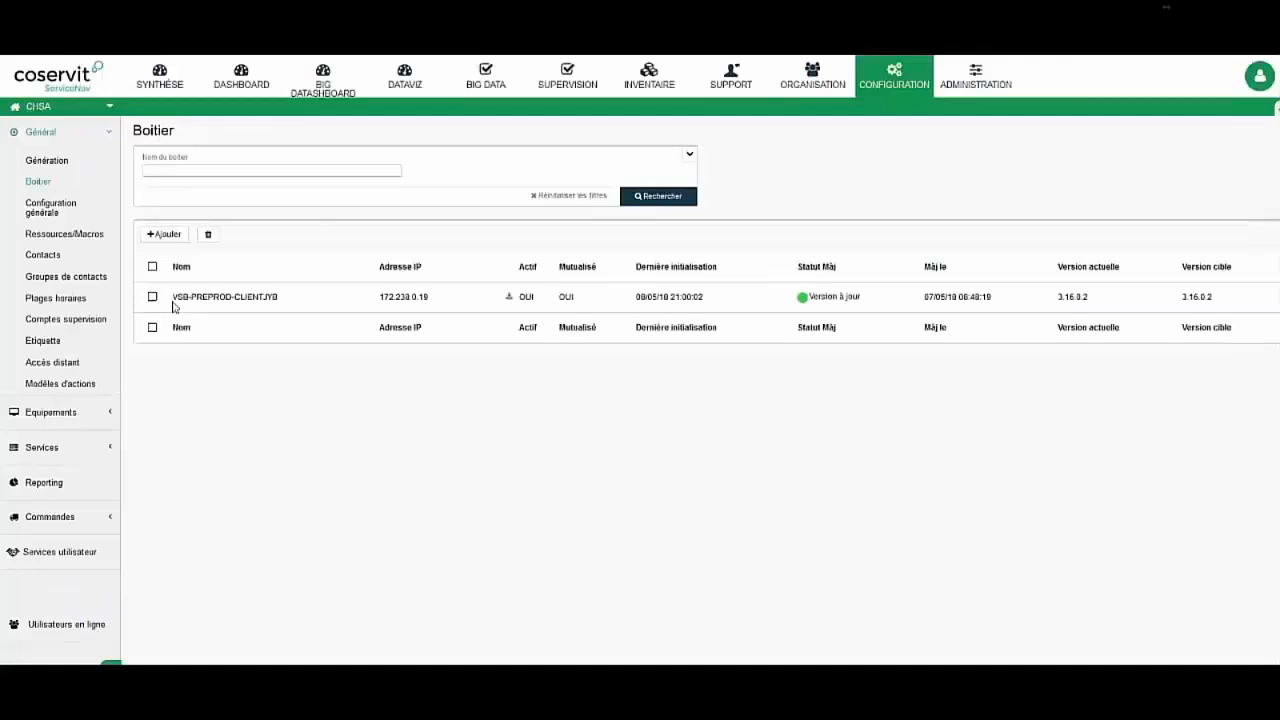
drag(176, 305, 258, 310)
click(271, 309)
drag(170, 309, 279, 304)
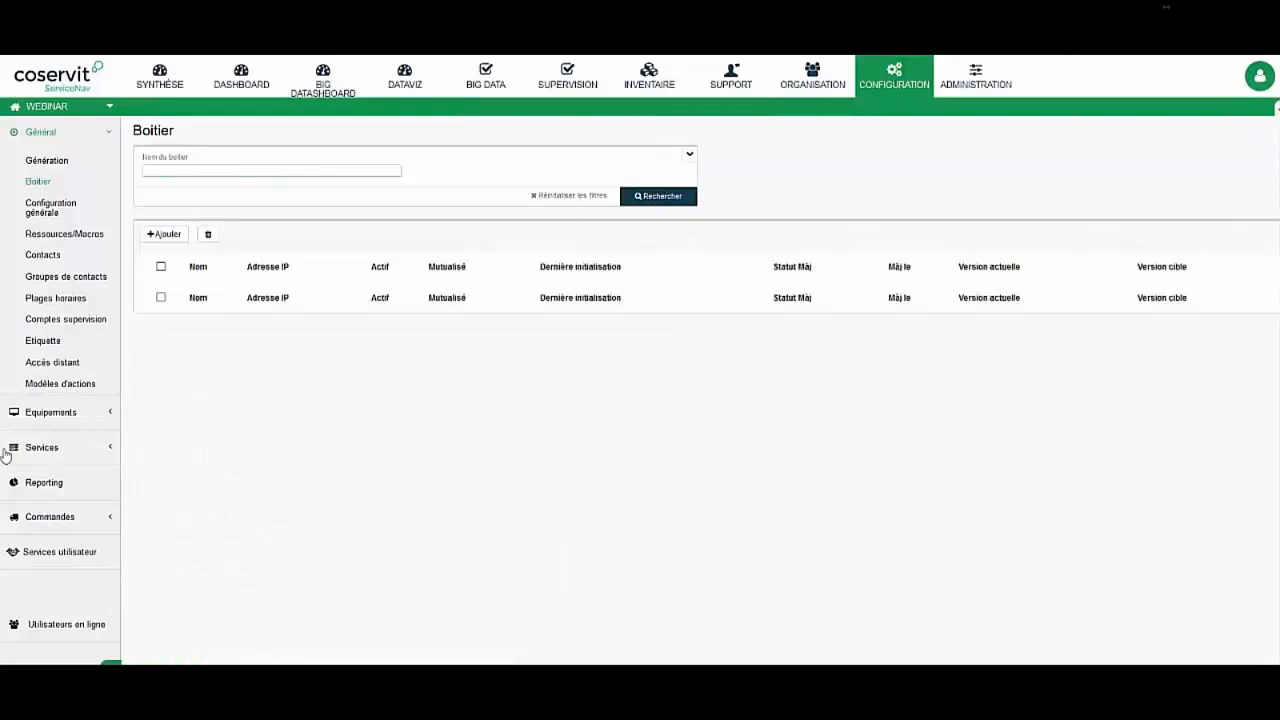
Start a new equipment discovery (Recensement) and choose VSB-PREPROD-CLIENTJYB as the box that runs it
click(112, 412)
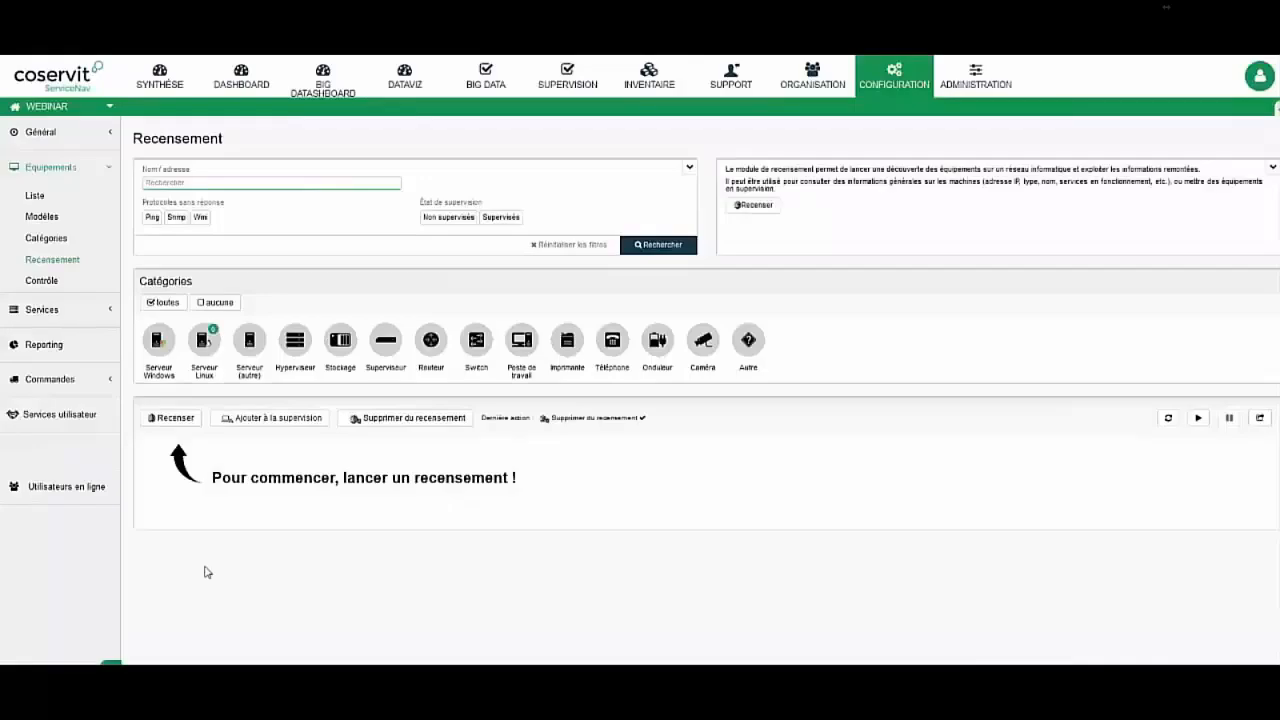
click(173, 419)
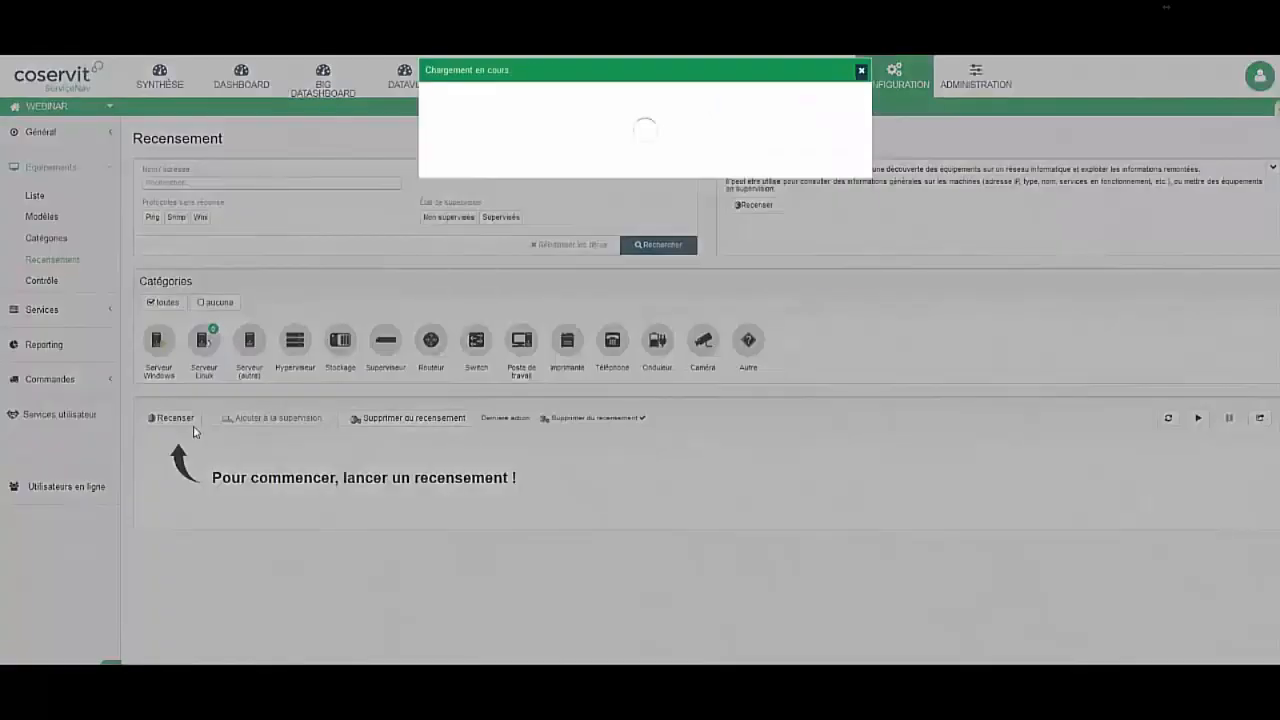
click(479, 201)
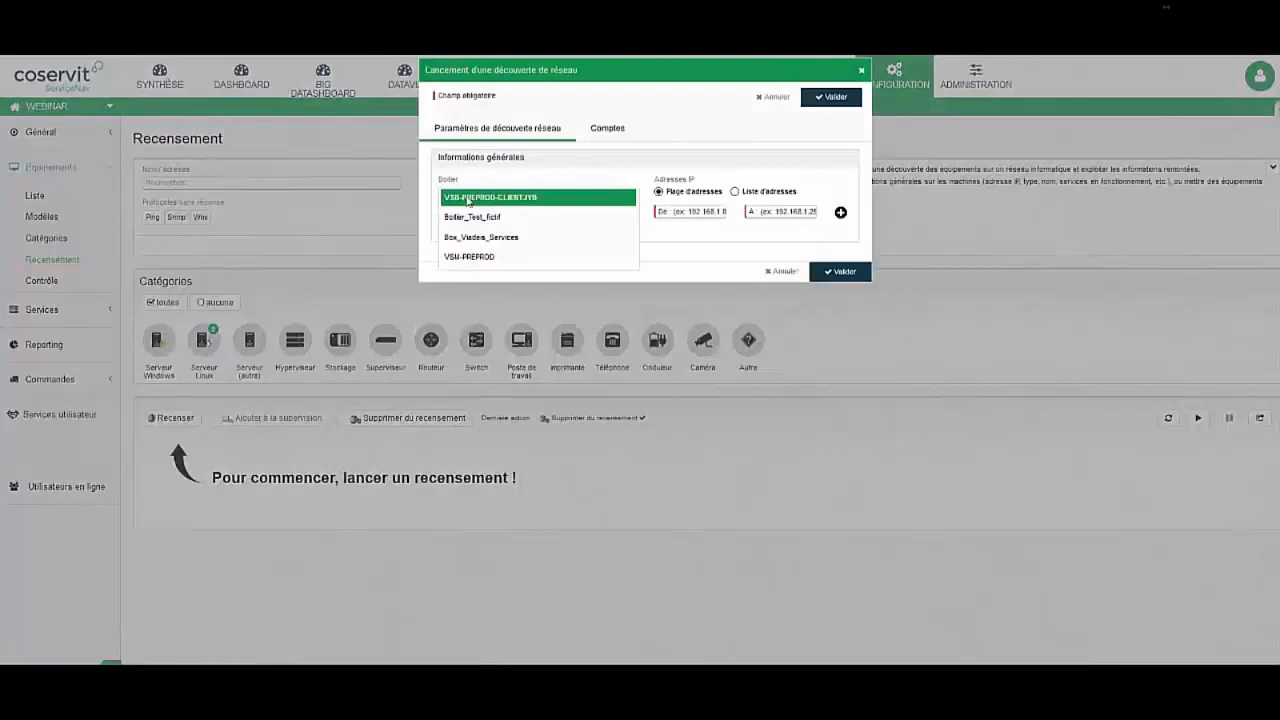
click(510, 198)
Define the discovery's IP addresses as a list of addresses containing 127.0.0.1
click(736, 191)
click(726, 220)
text(12)
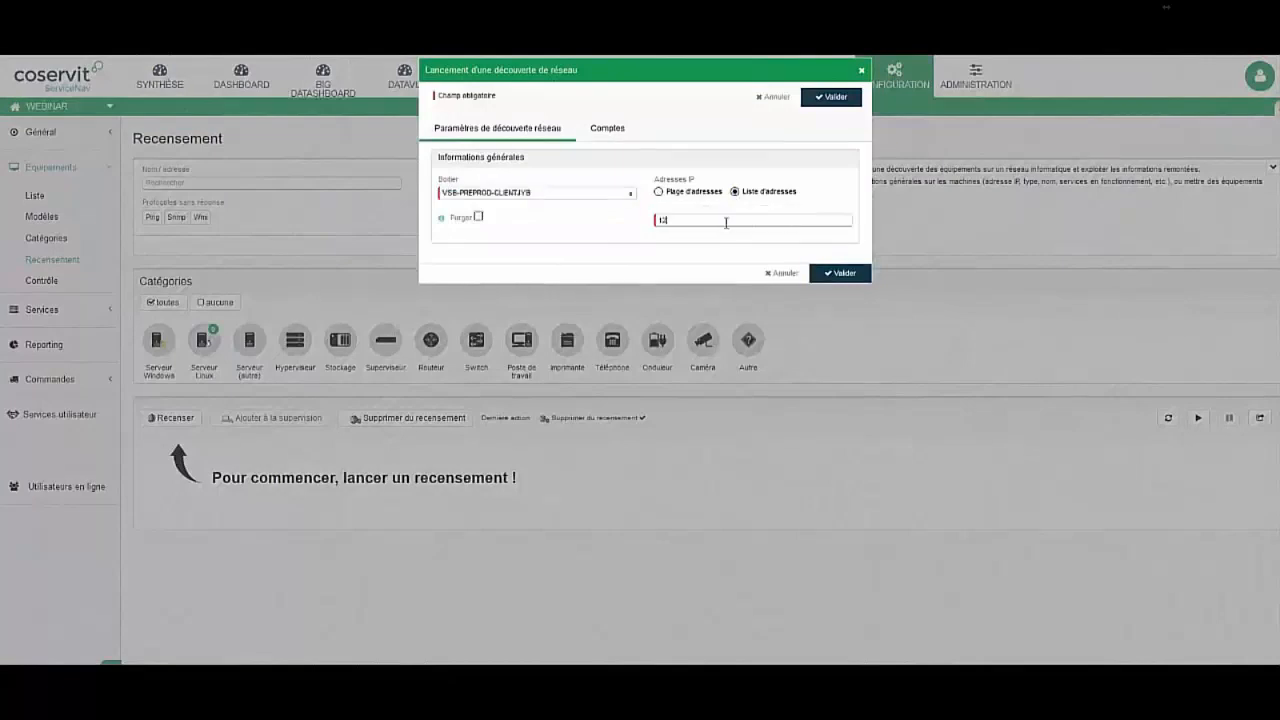
text(7.0.0.1)
Check the SNMP account settings for the network discovery and launch it
click(609, 129)
click(460, 160)
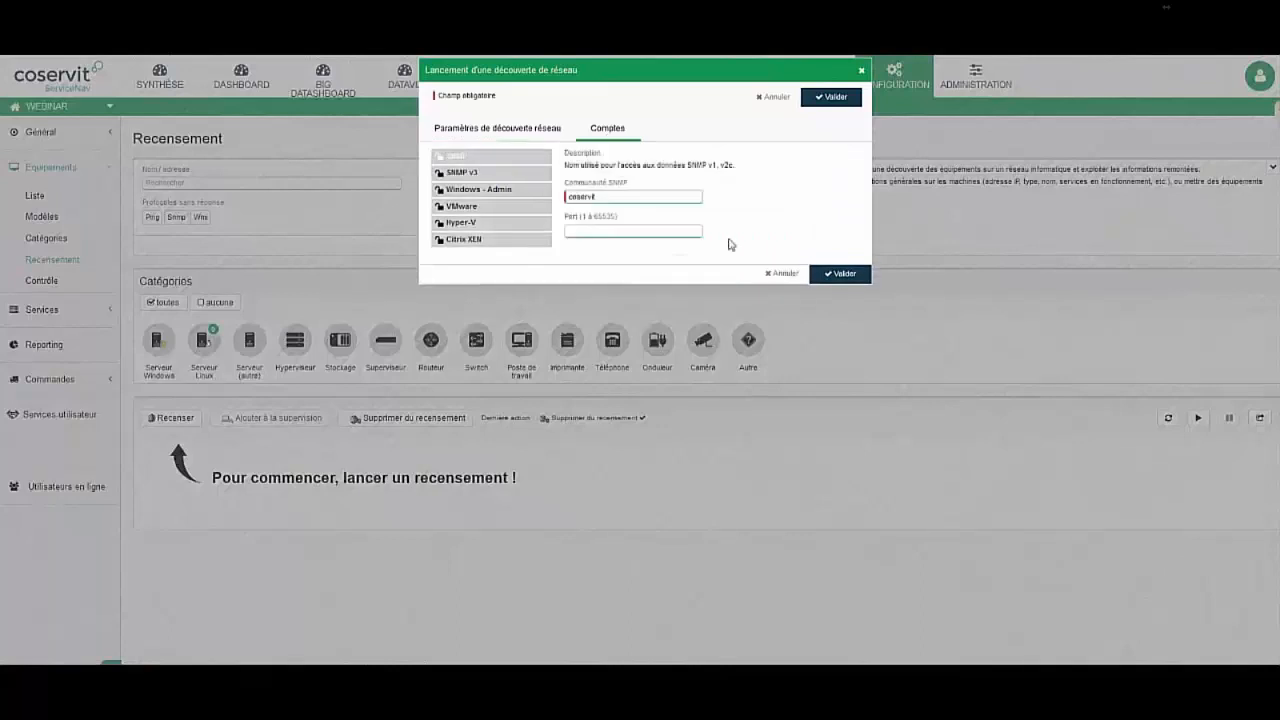
click(838, 275)
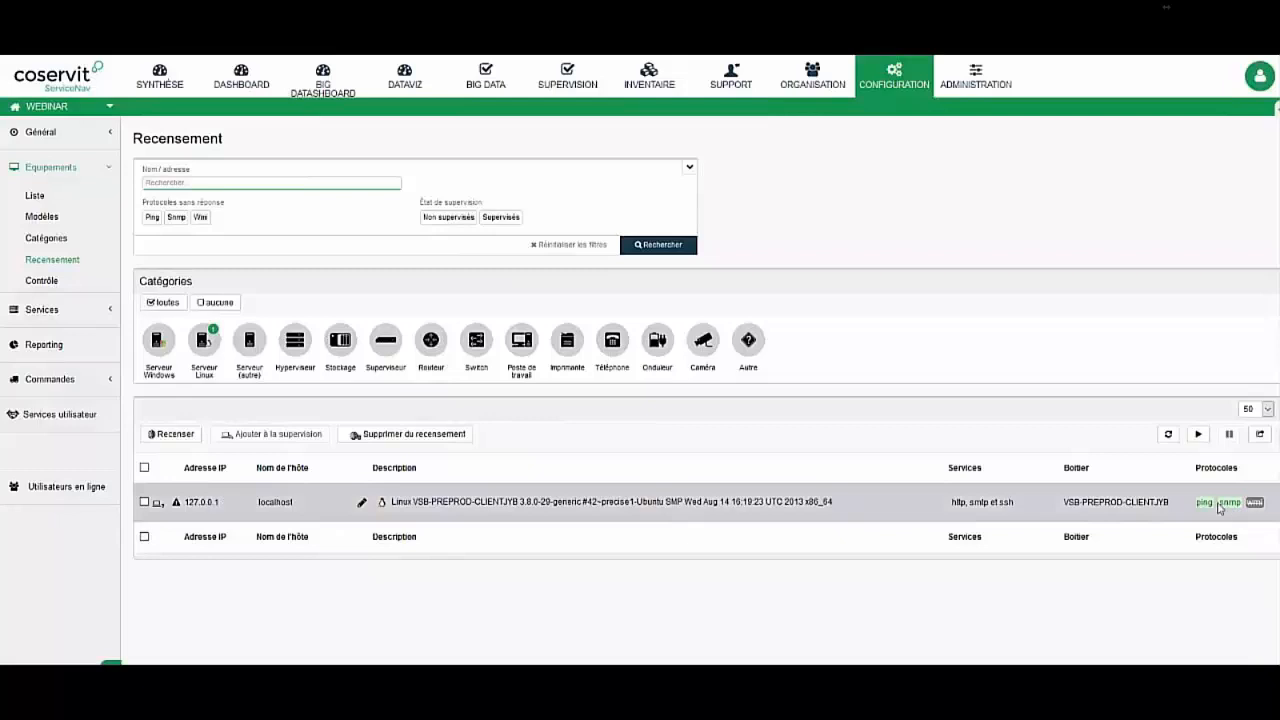
Add the discovered 127.0.0.1 host to supervision and name the equipment VSB-PREPROD-CLIENT-JYB
click(157, 504)
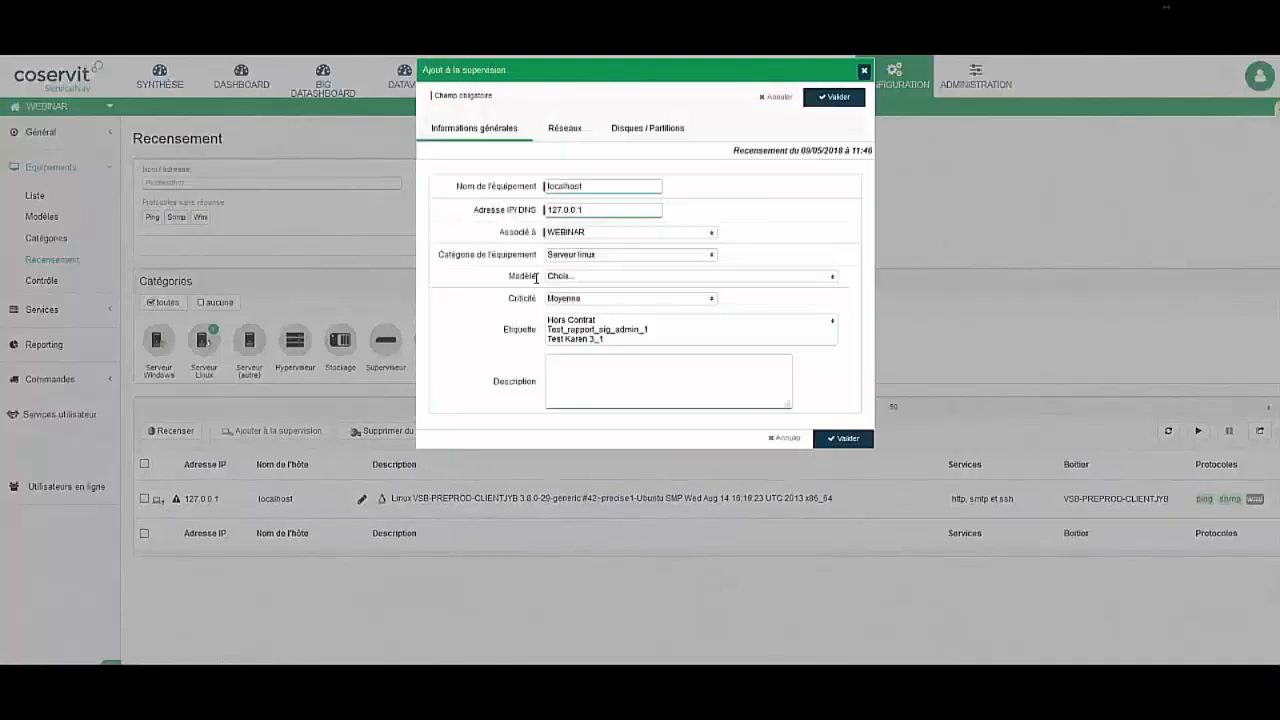
drag(515, 184, 446, 184)
text(Services Box - autosupervision)
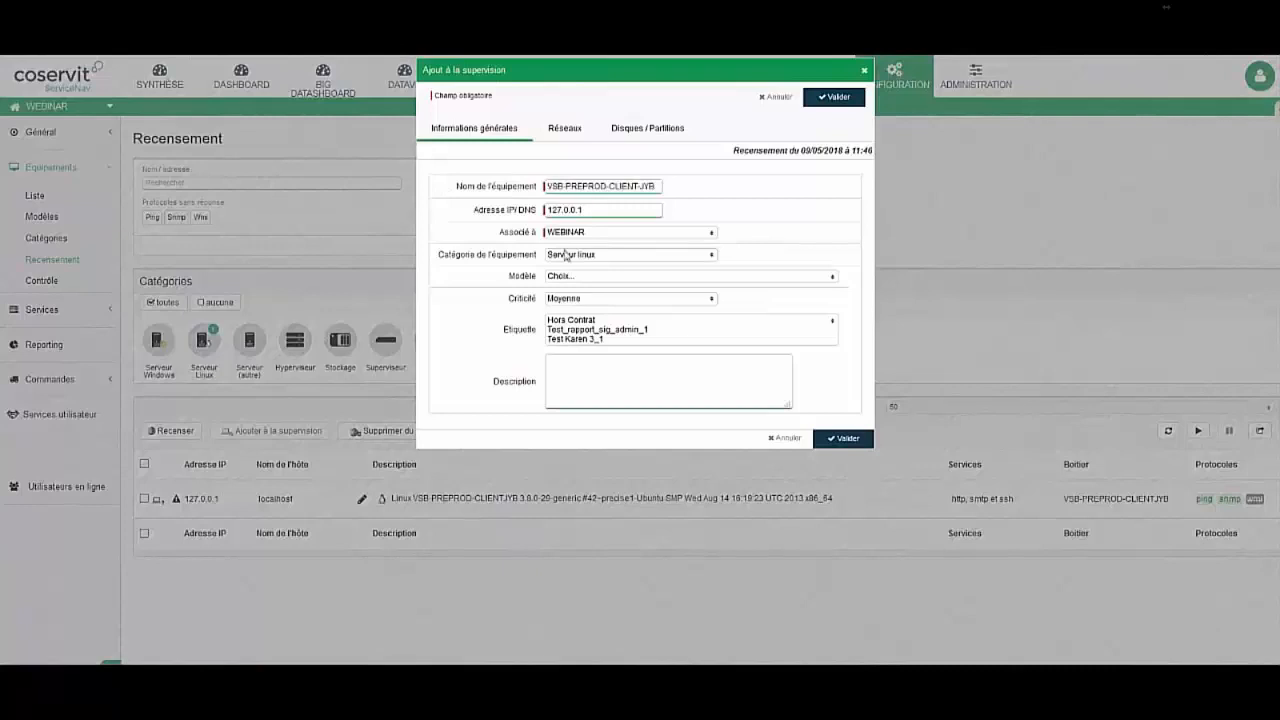
Set the equipment category to Viadéis Services Box and apply the Viadéis Services Box - autosupervision model
click(643, 257)
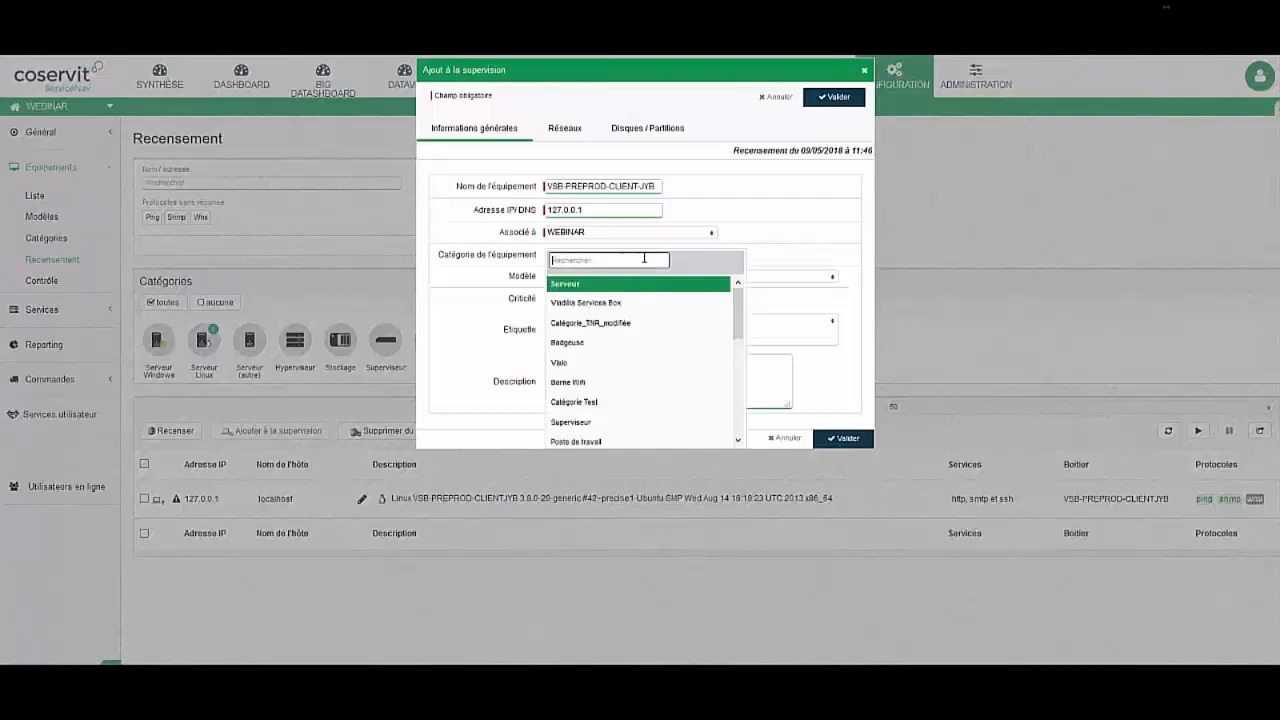
click(613, 303)
click(601, 301)
click(597, 283)
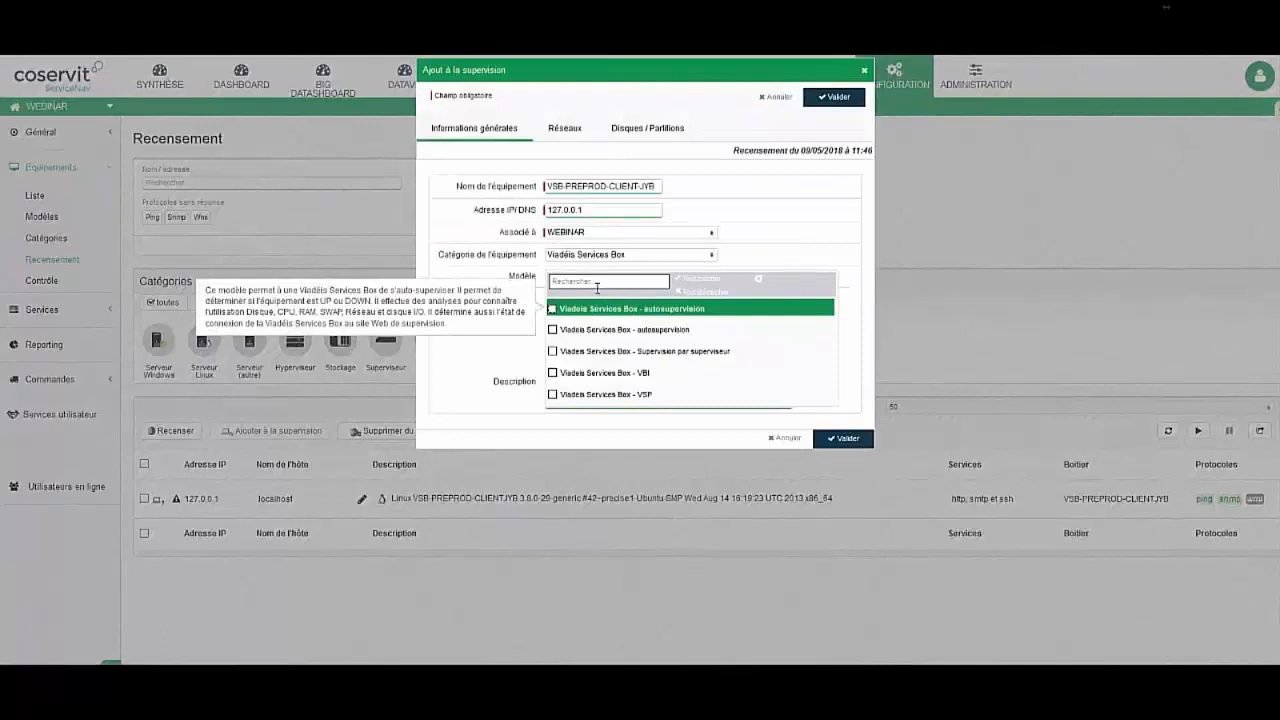
mouse_move(657, 320)
click(653, 330)
click(464, 299)
Set the equipment's criticality to Haute without assigning any label
click(588, 298)
click(584, 341)
click(607, 340)
click(718, 336)
click(473, 342)
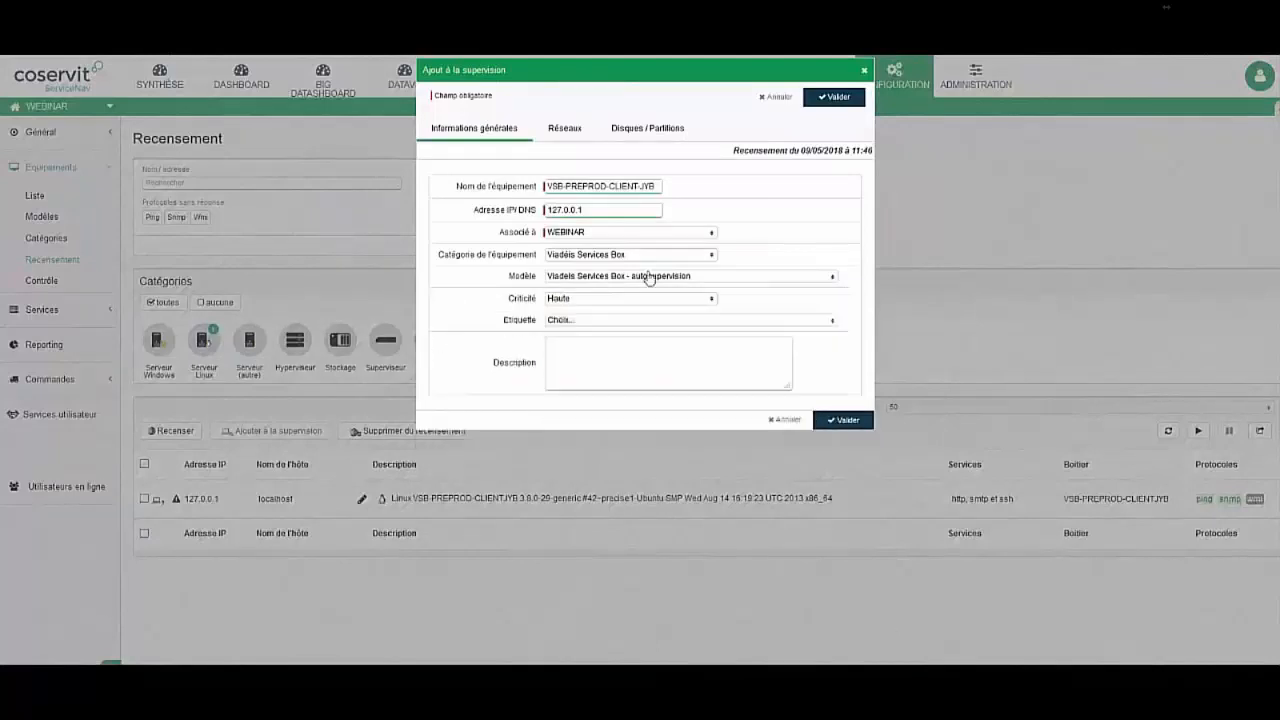
Choose Nom for adding the network services and confirm adding the equipment with its preselected disk partitions
click(565, 129)
click(566, 187)
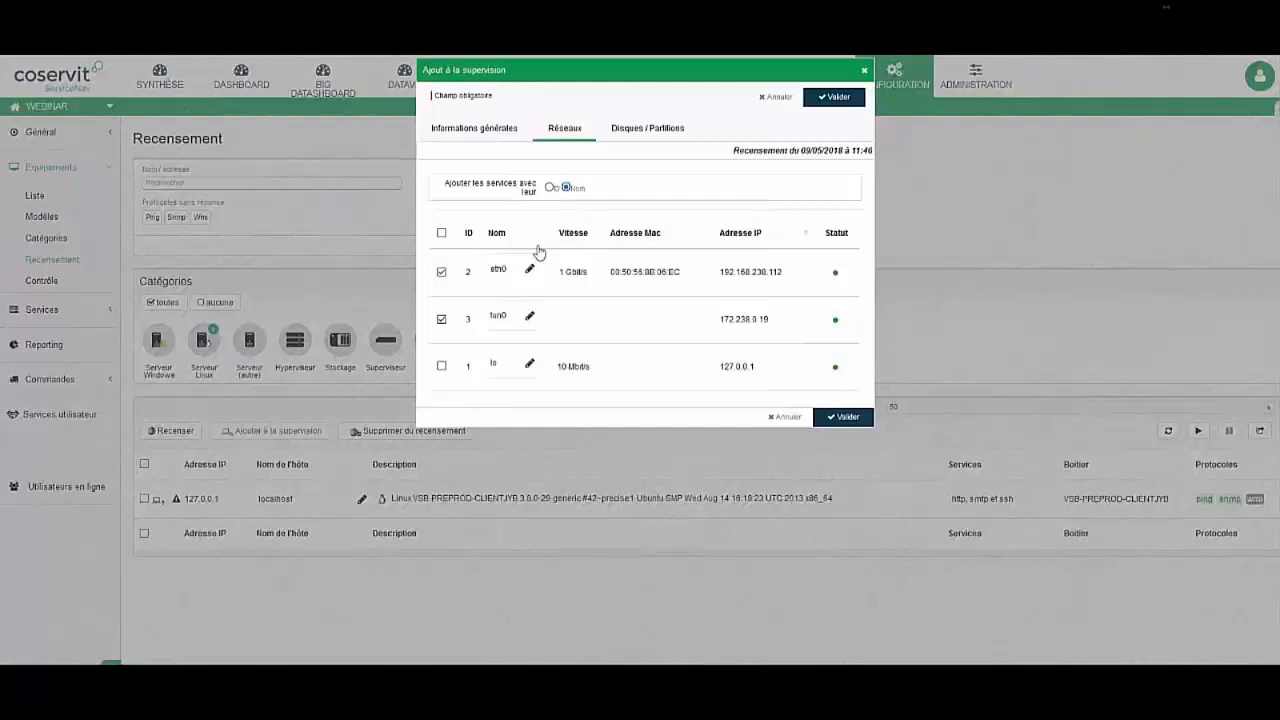
click(658, 130)
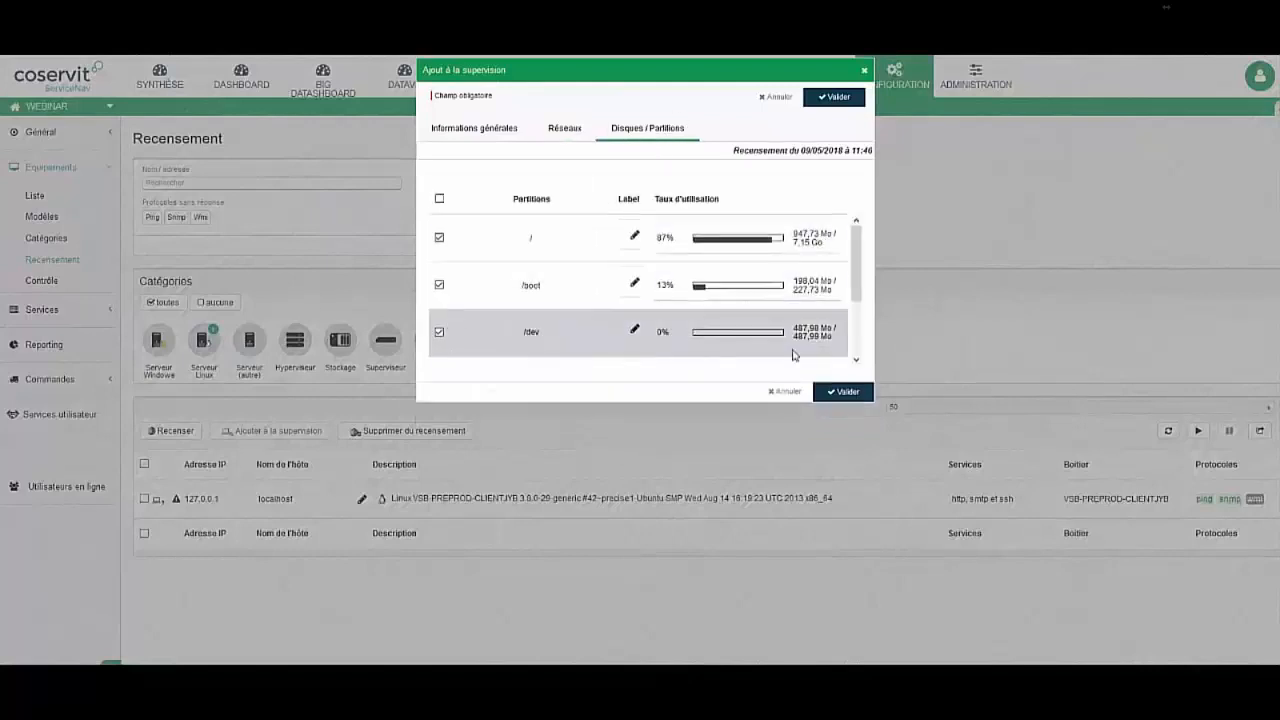
drag(857, 299, 829, 373)
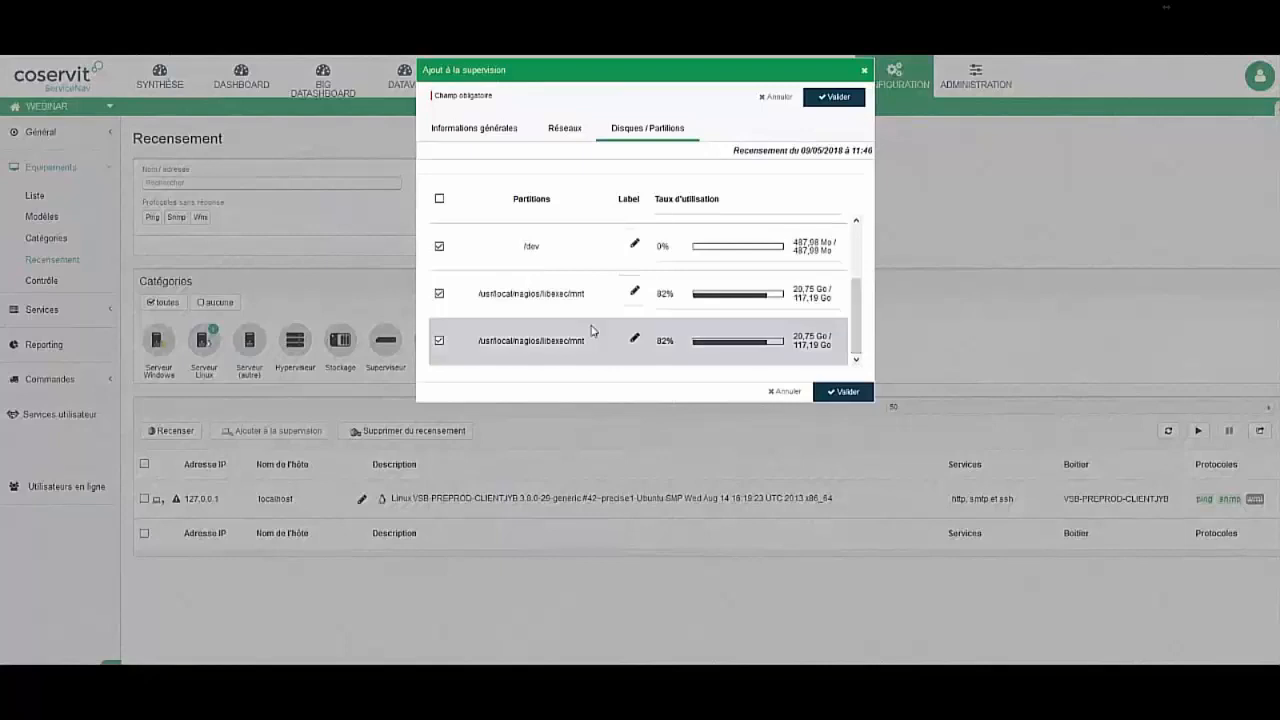
click(842, 392)
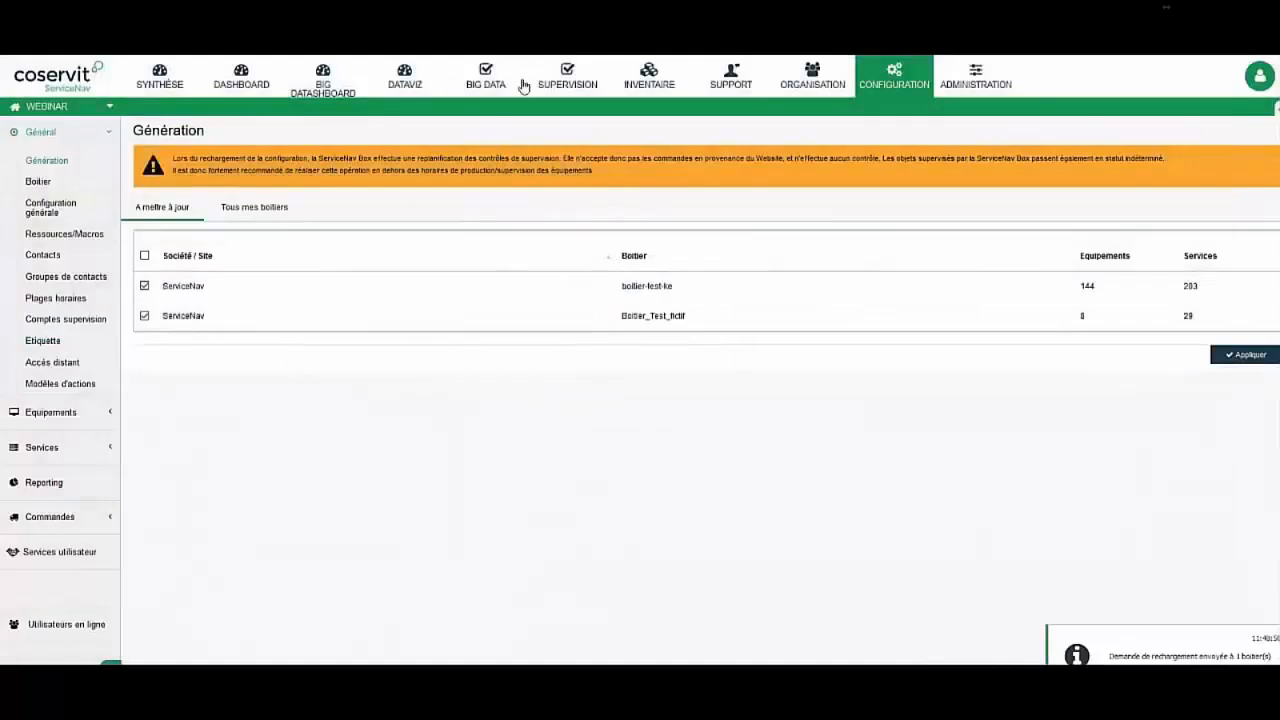
In the technical operation view filtered on vsb, launch a check on VSB-PREPROD-CLIENT-JYB and all its services, and refresh the list
click(570, 86)
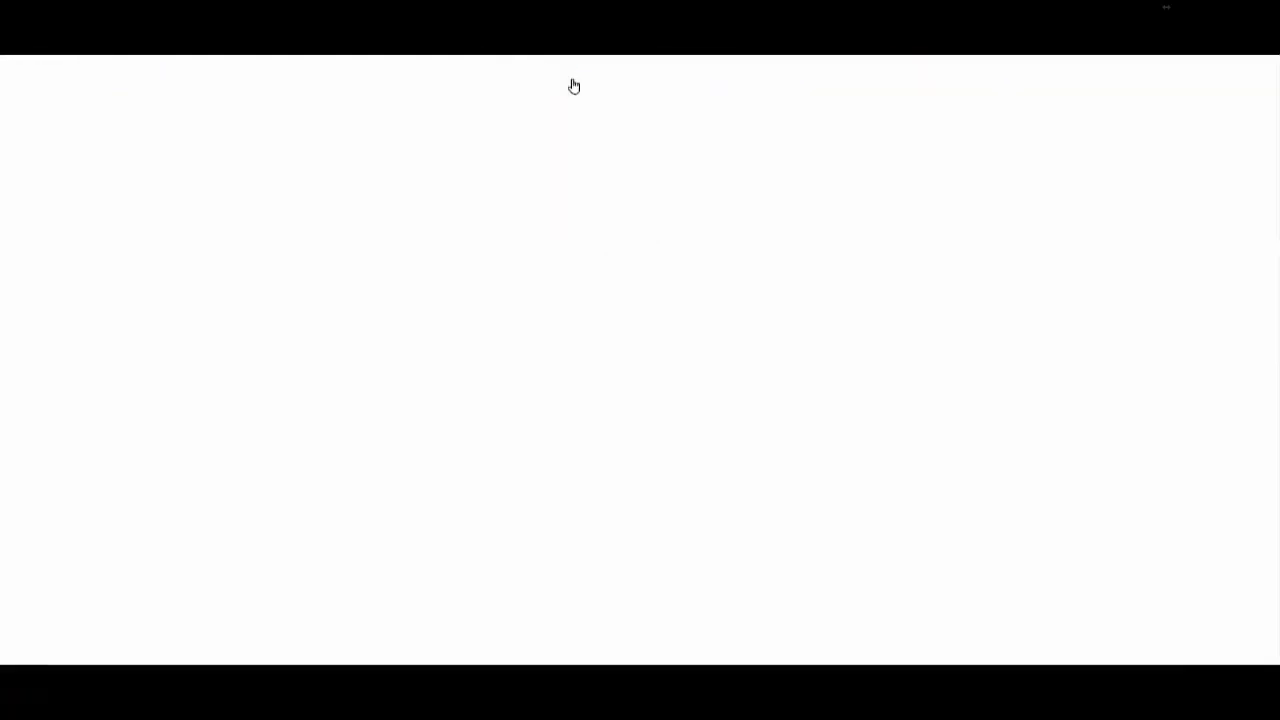
click(31, 175)
scroll(605, 488, down, 2)
click(144, 361)
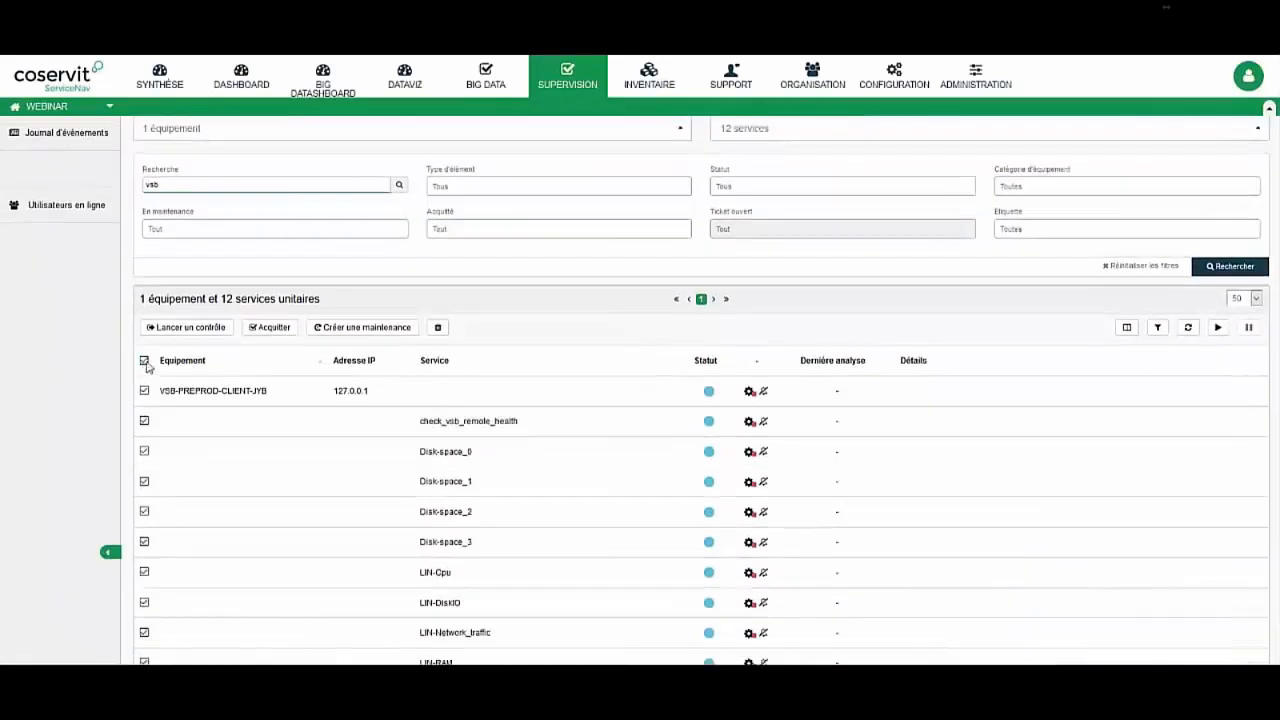
click(215, 329)
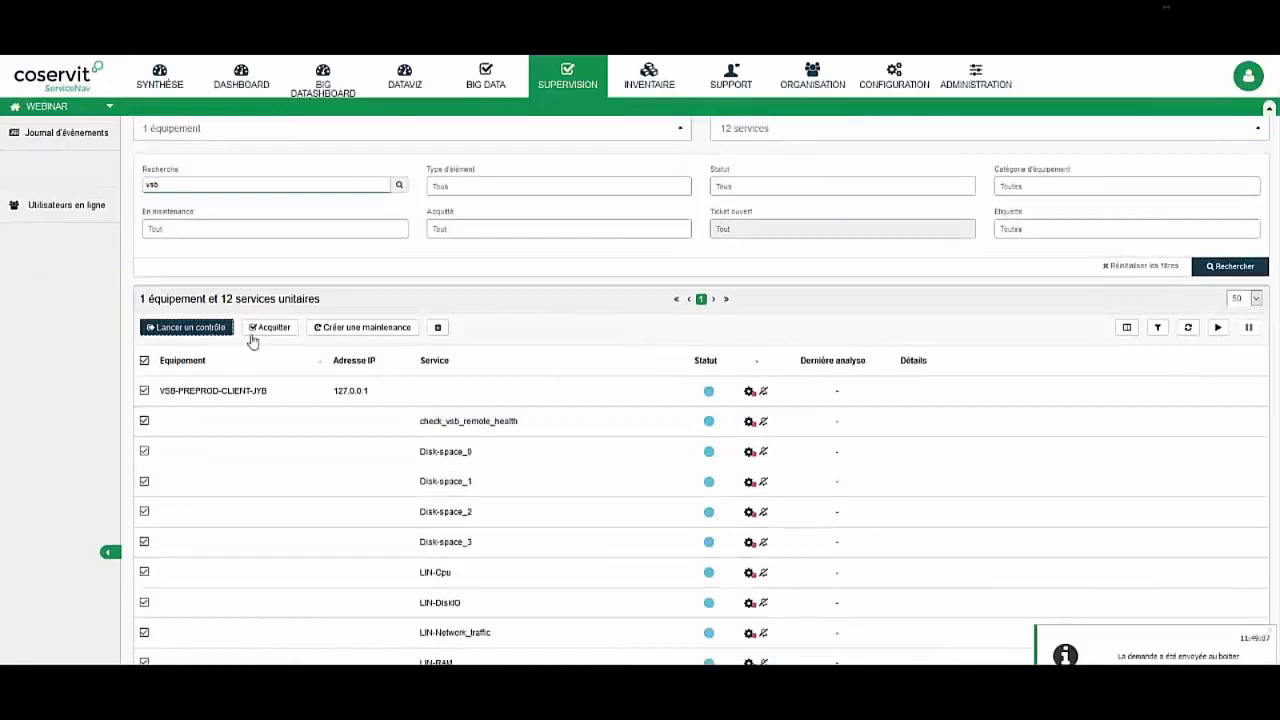
click(1188, 328)
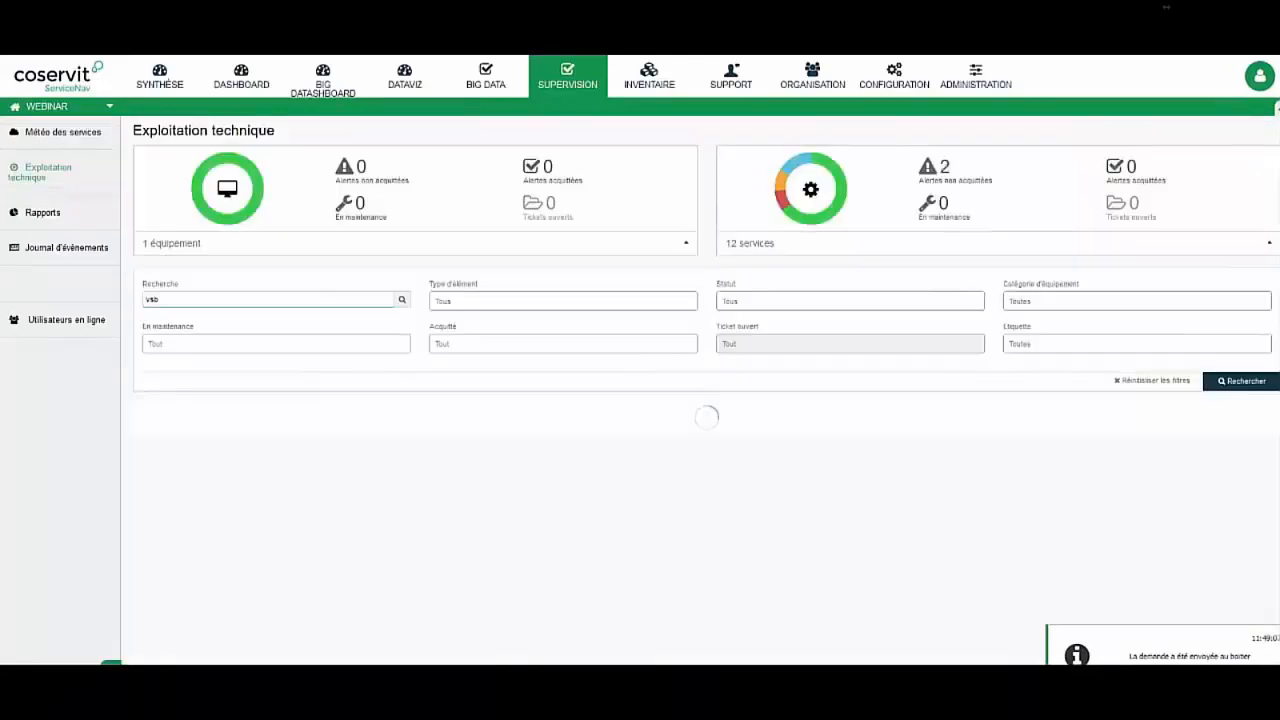
scroll(470, 566, down, 3)
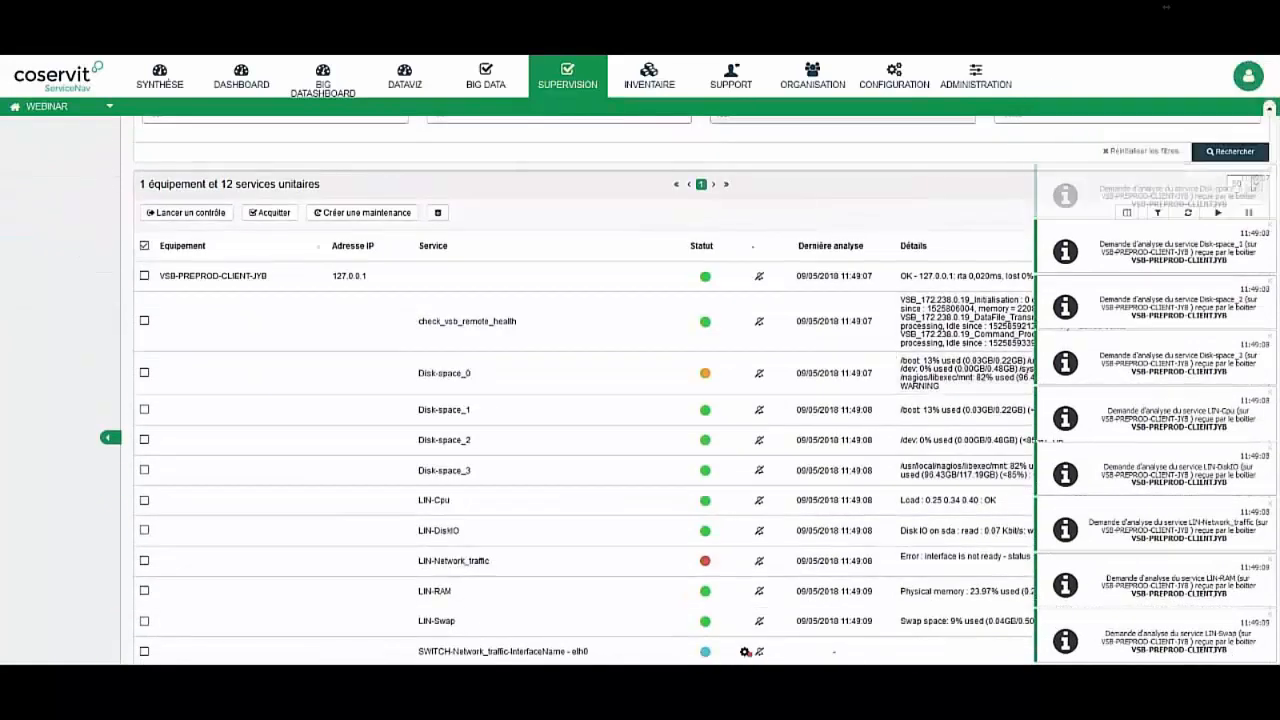